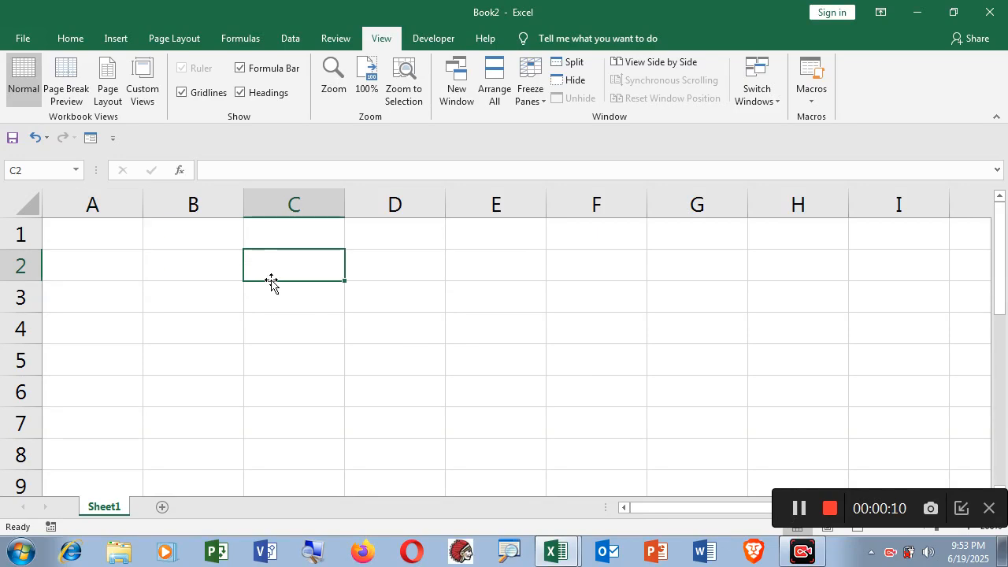
left_click(284, 38)
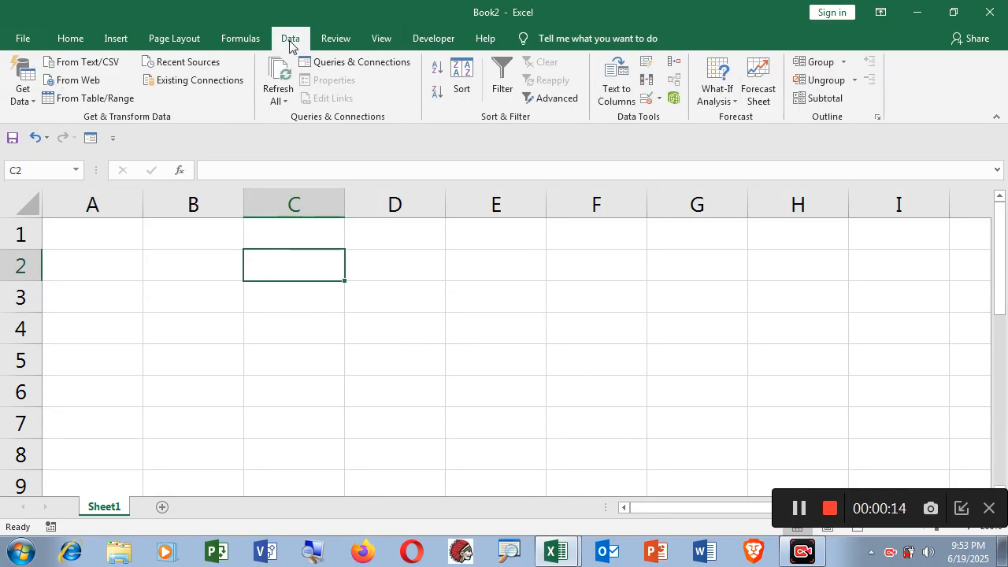
left_click(731, 102)
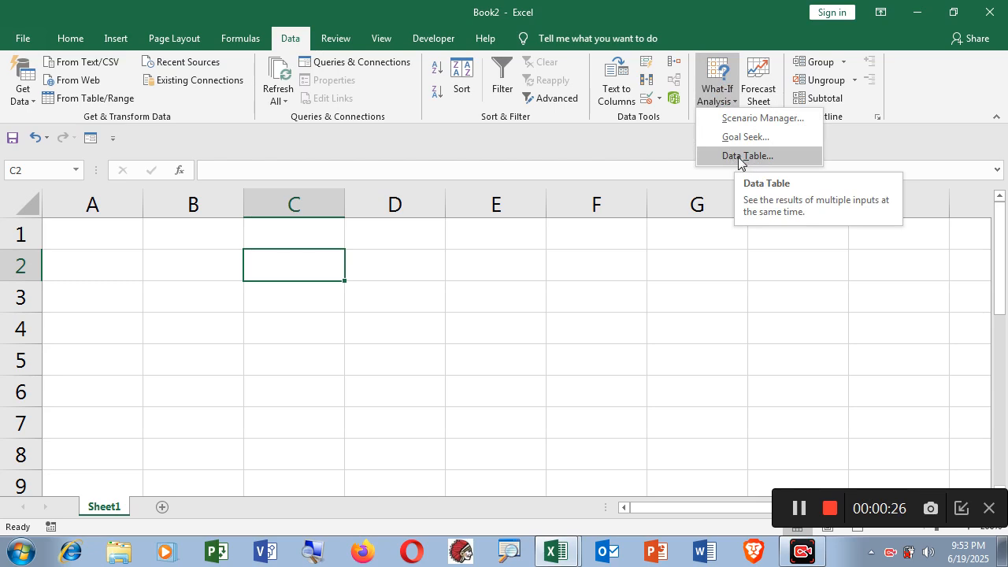
left_click(492, 279)
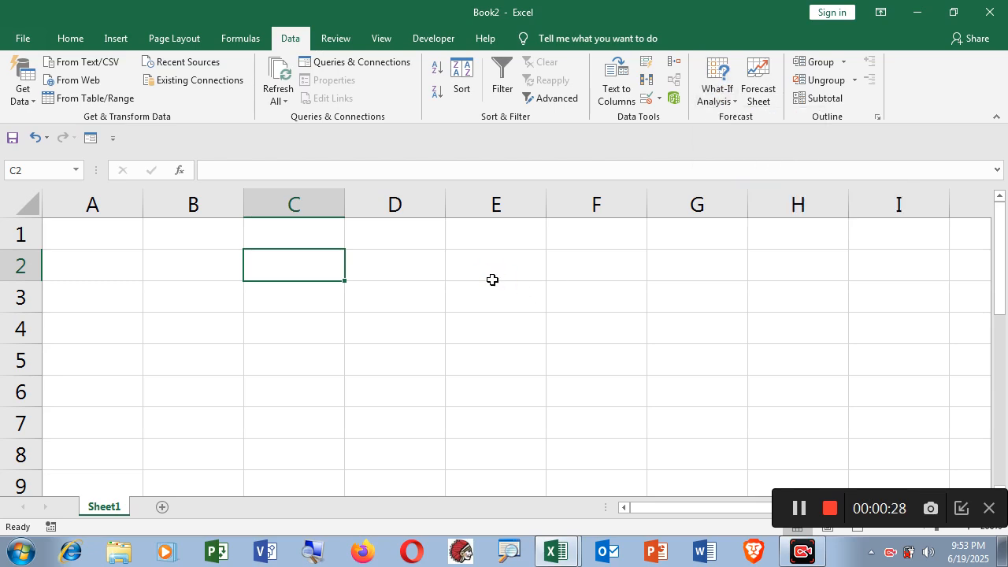
left_click(492, 280)
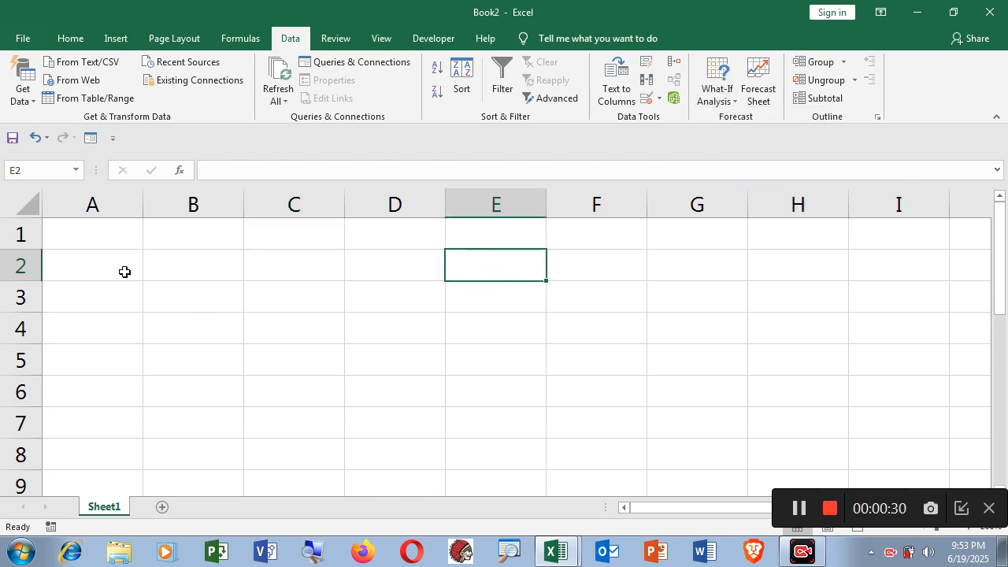
left_click(102, 237)
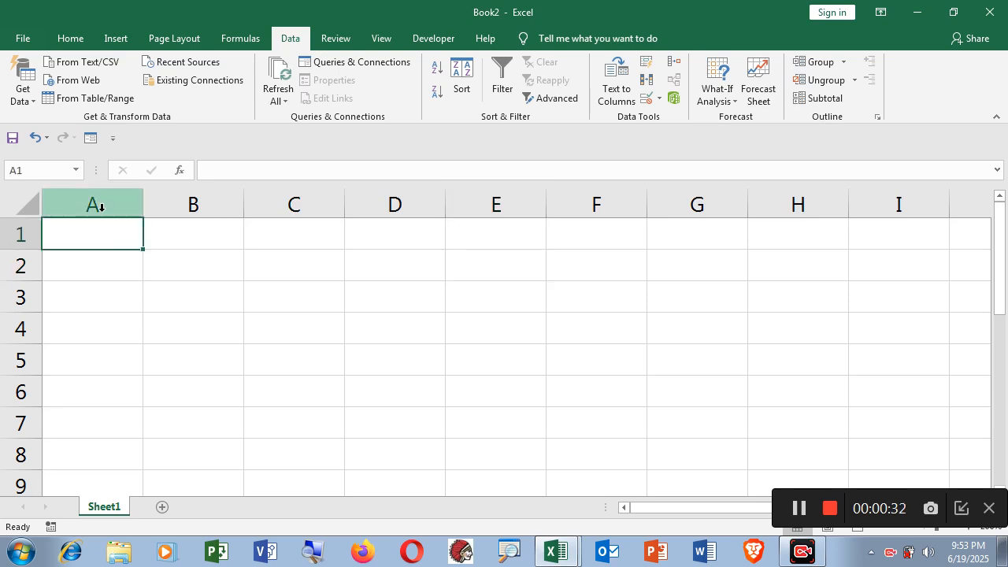
left_click(96, 264)
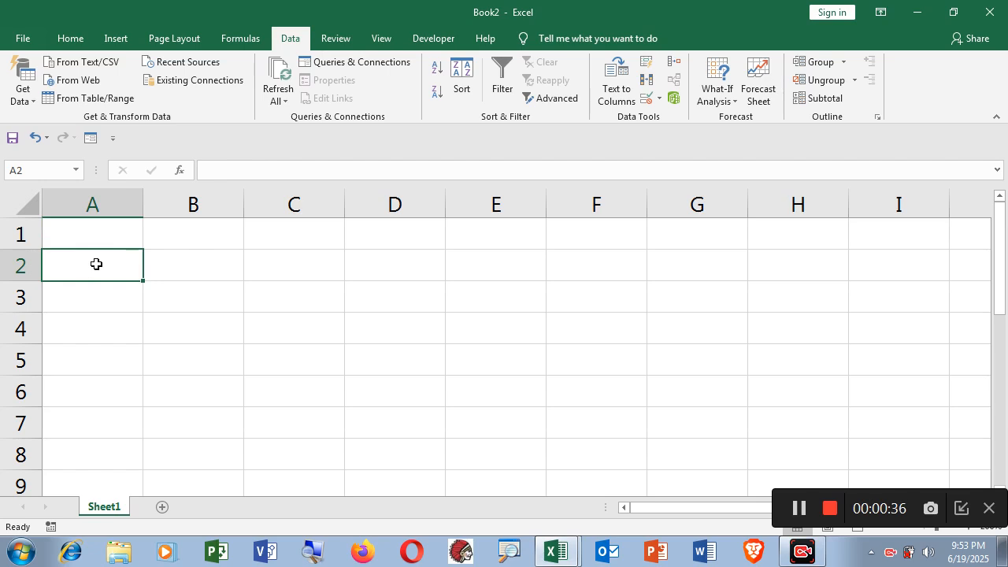
Enter 1 in B2 and 2 in B3, and extend the series down column B to 12
left_click(191, 264)
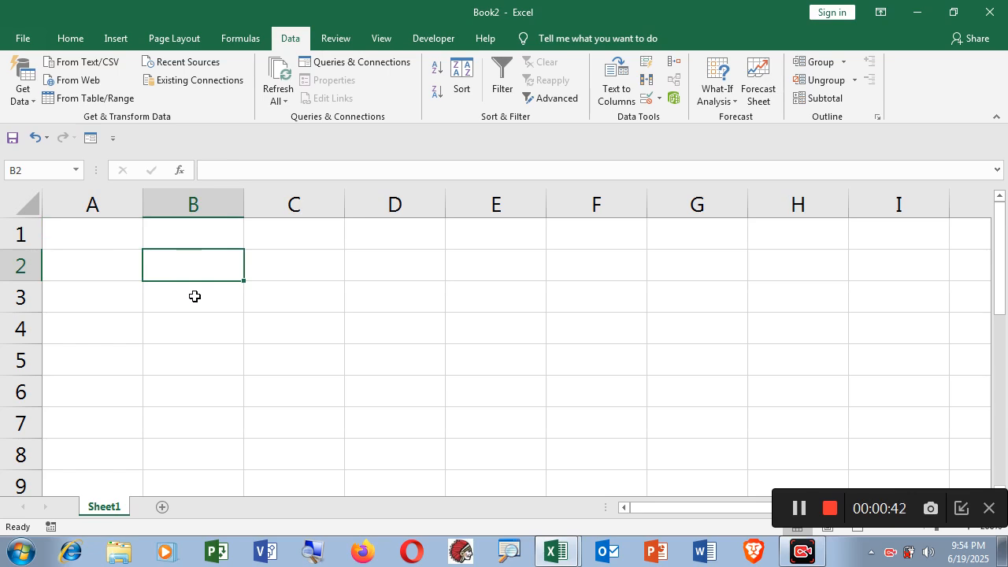
type("1")
left_click(196, 299)
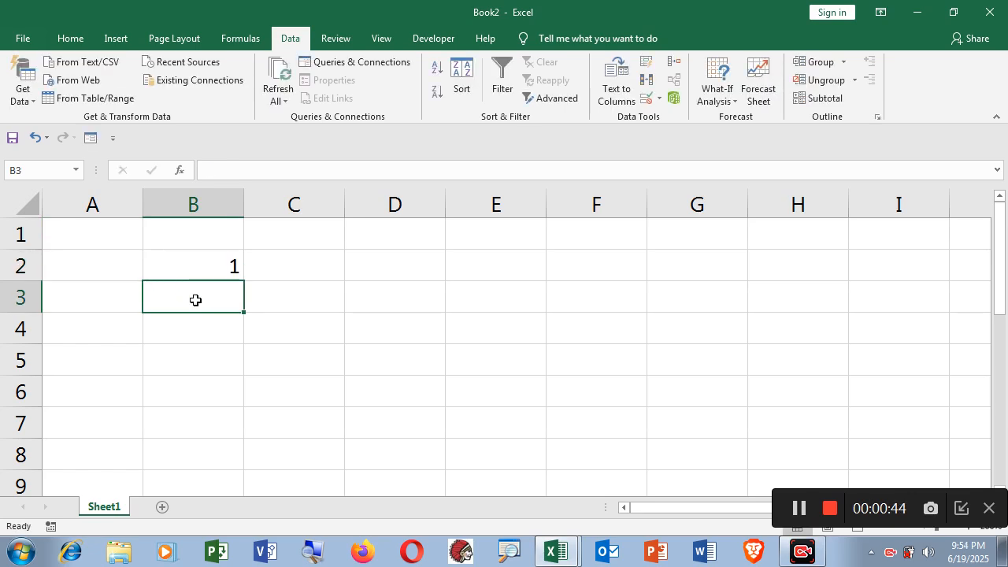
type("2")
left_click(194, 339)
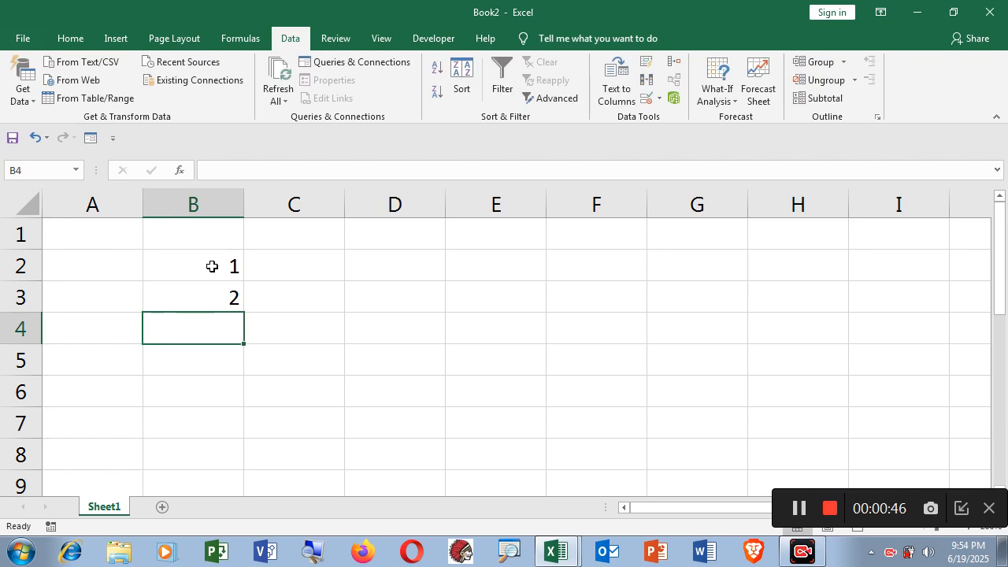
left_click_drag(213, 265, 270, 349)
scroll(318, 360, "up", 3)
Enter the header values 5, 6, 7 and 8 in cells C1 through F1
left_click(302, 234)
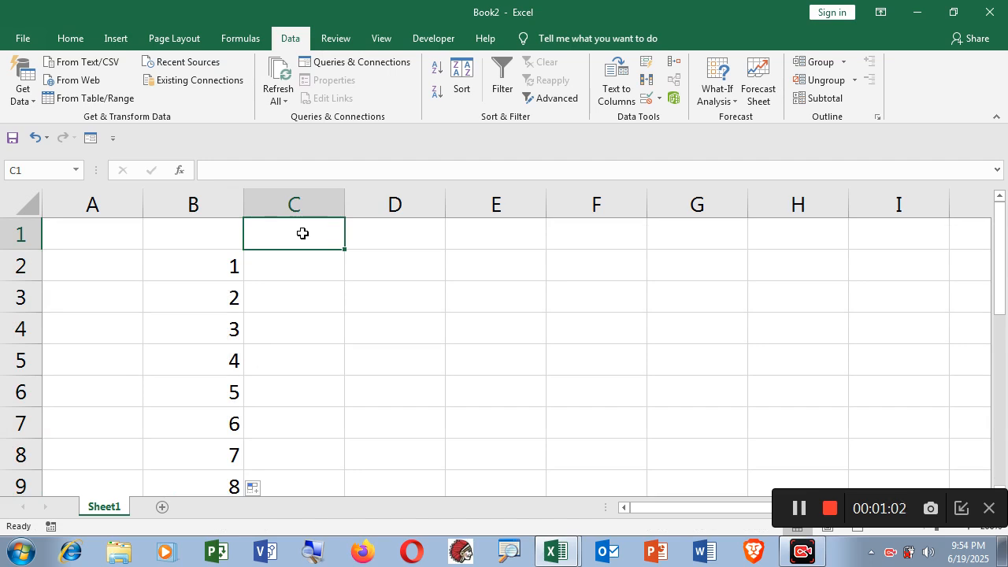
type("5")
left_click(378, 240)
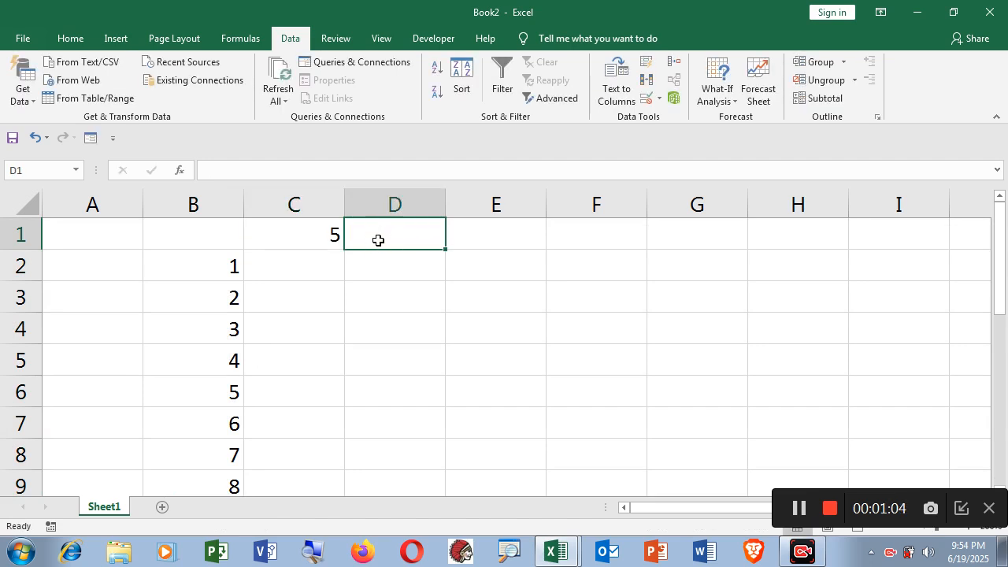
type("6")
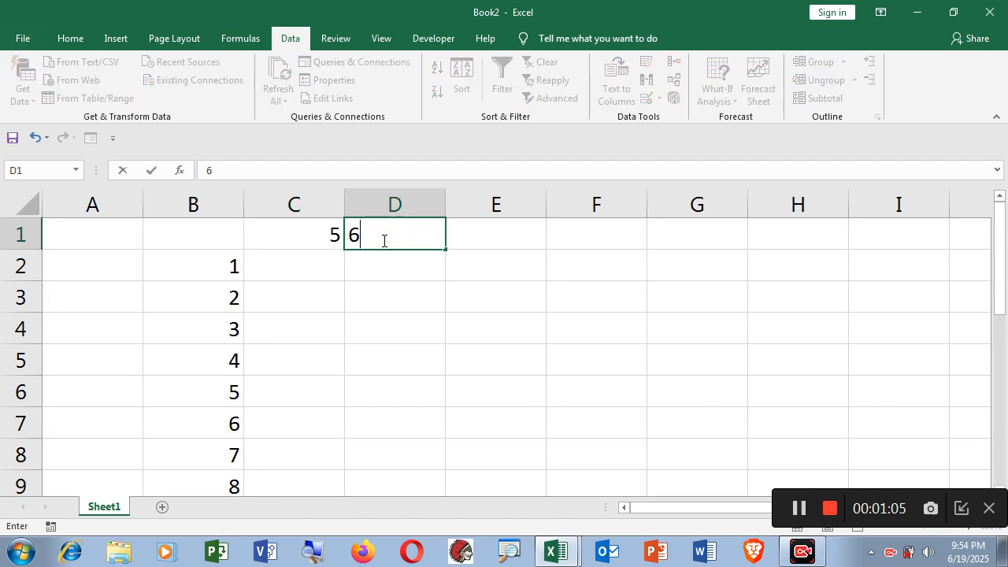
left_click(477, 236)
type("7")
left_click(513, 284)
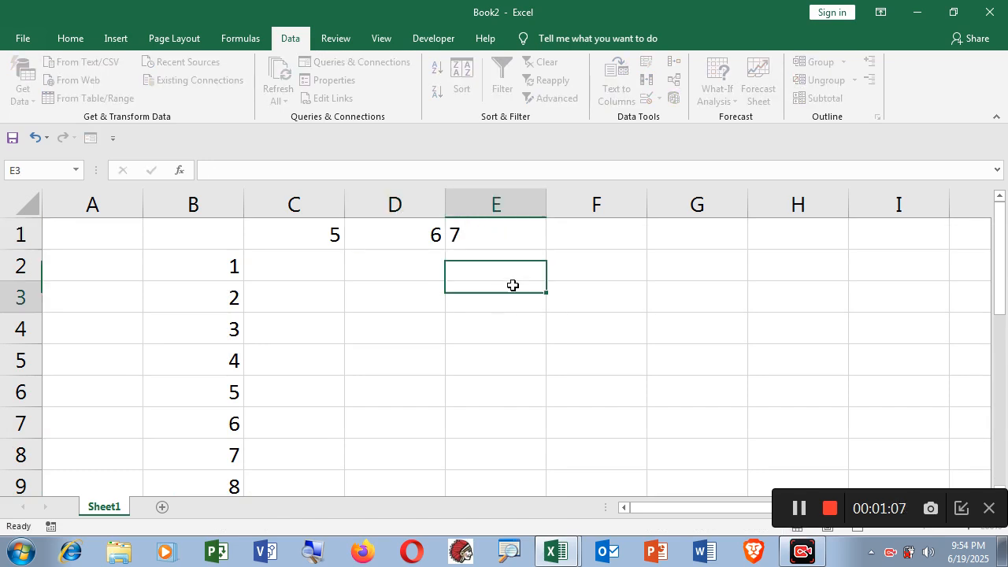
left_click(604, 231)
type("8")
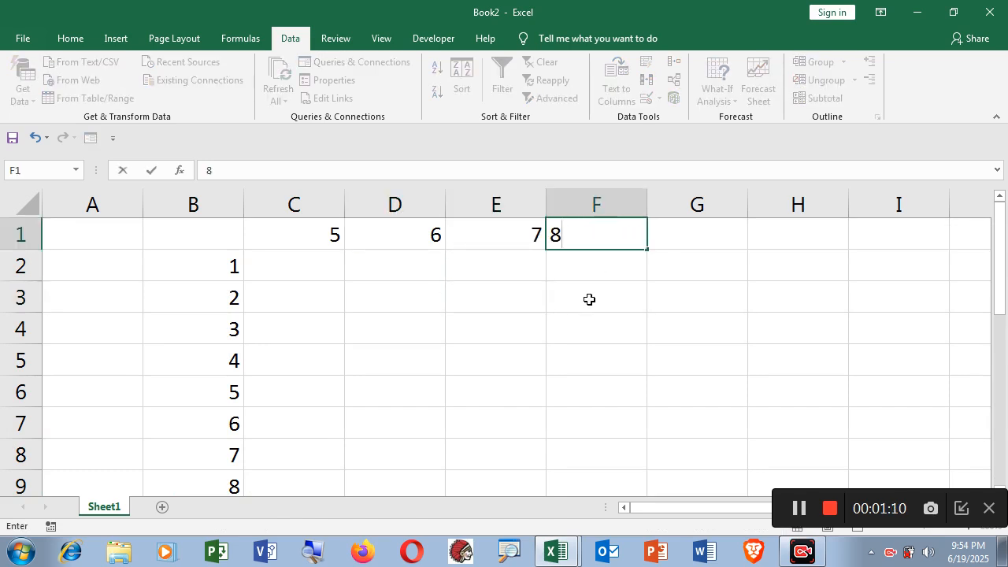
left_click(587, 299)
left_click(221, 266)
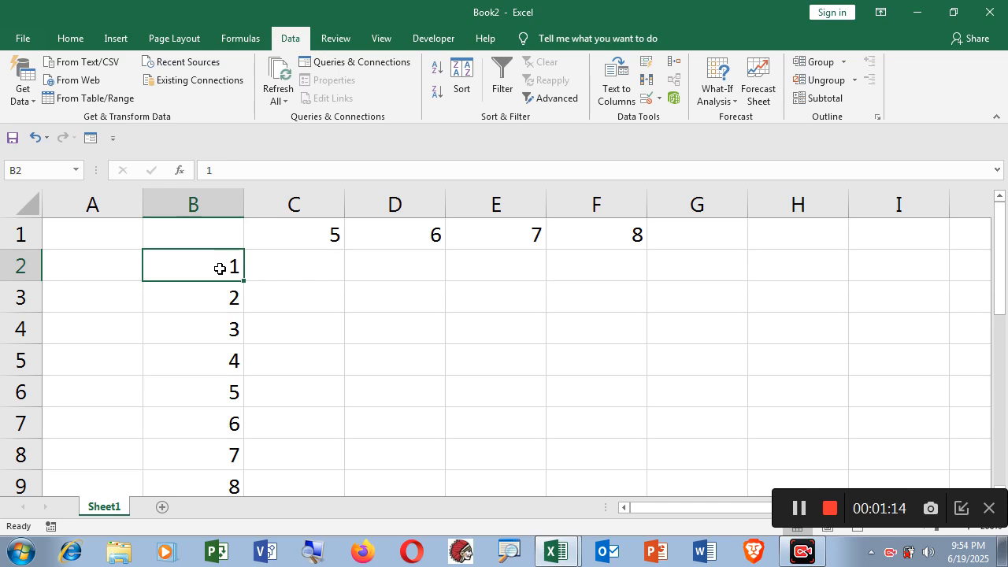
left_click(315, 265)
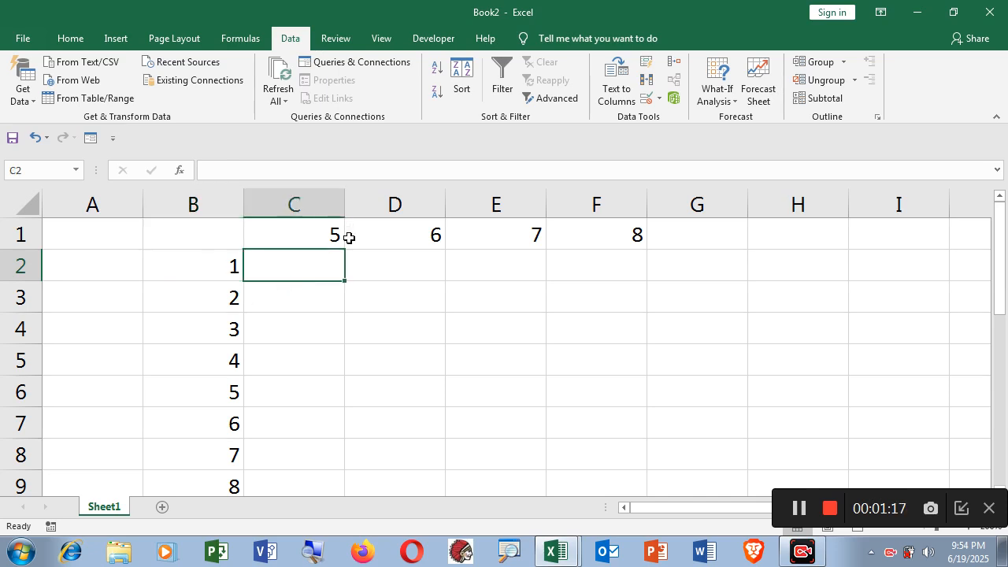
left_click(324, 302)
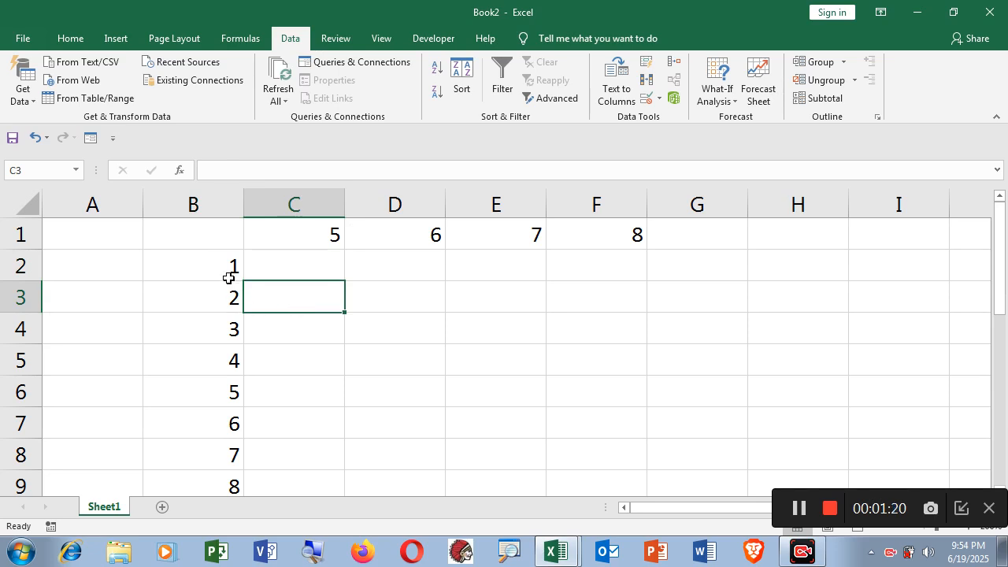
left_click_drag(222, 268, 214, 378)
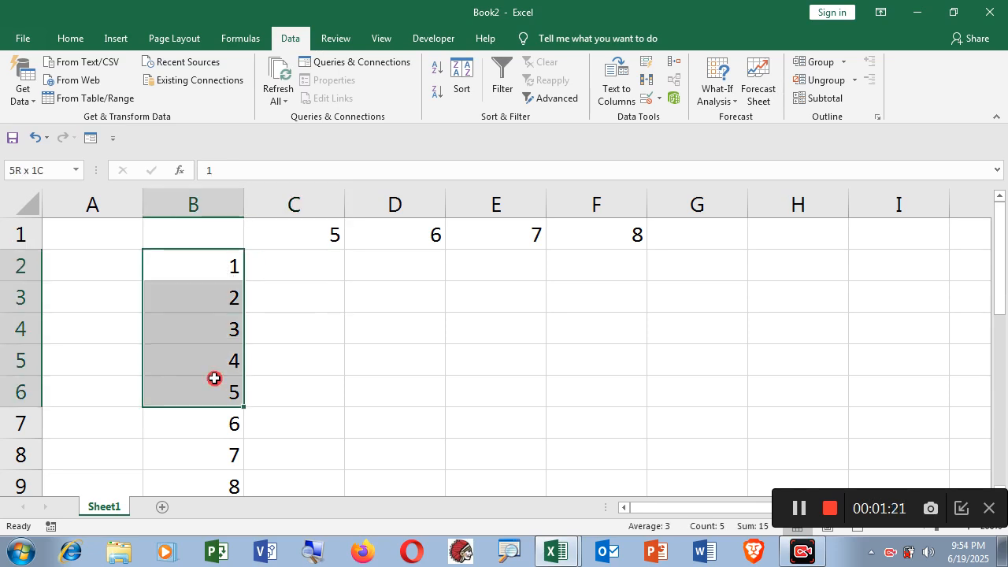
left_click(317, 230)
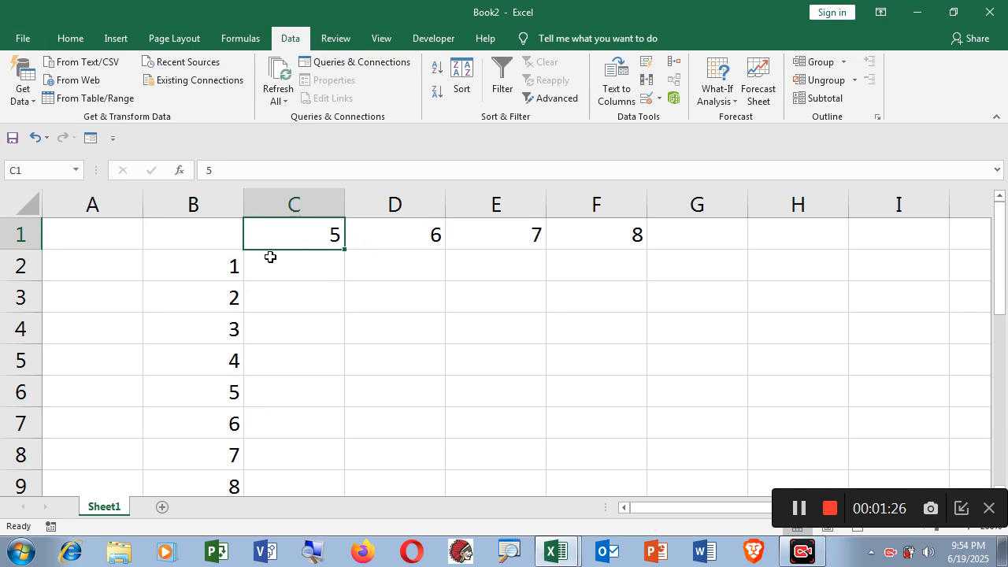
left_click(223, 268)
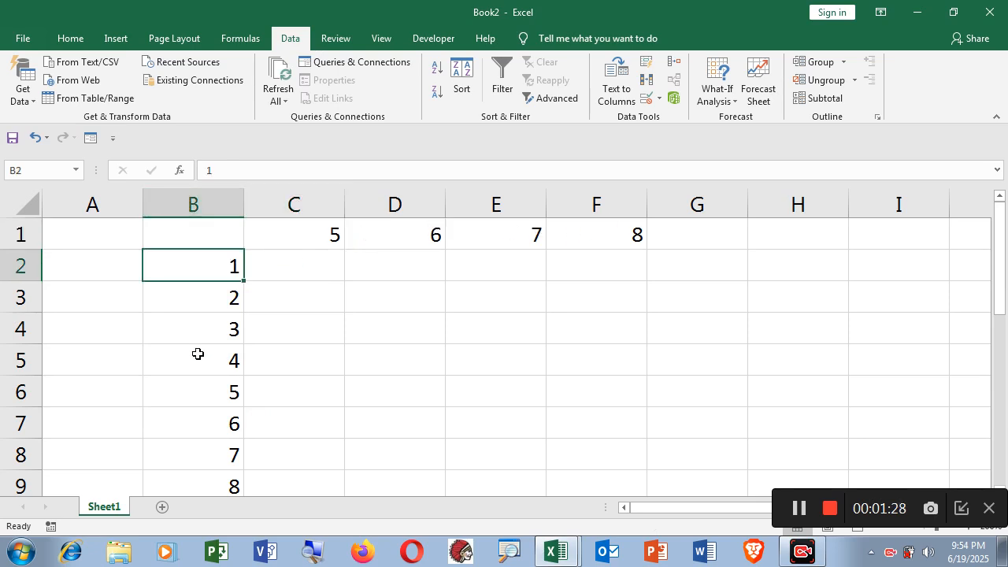
left_click(292, 269)
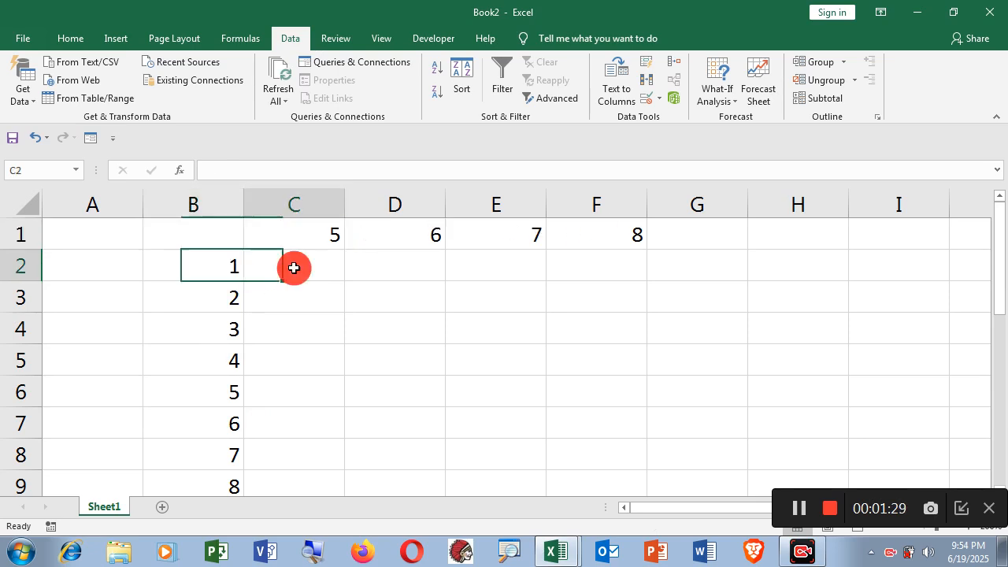
left_click(93, 239)
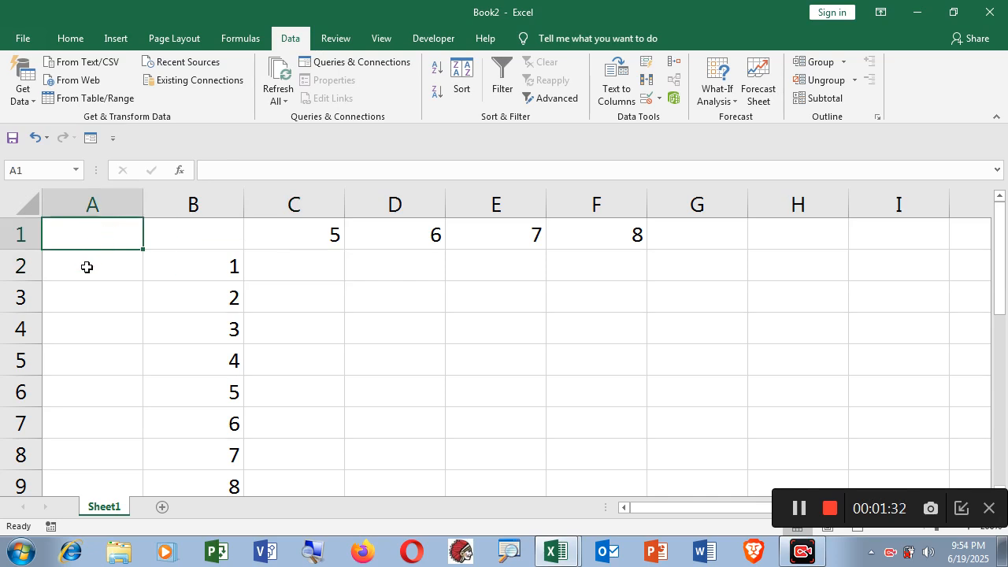
left_click(87, 266)
left_click(101, 239)
left_click(95, 266)
Enter the formula =A1*A2 in the table's corner cell B1
left_click(199, 237)
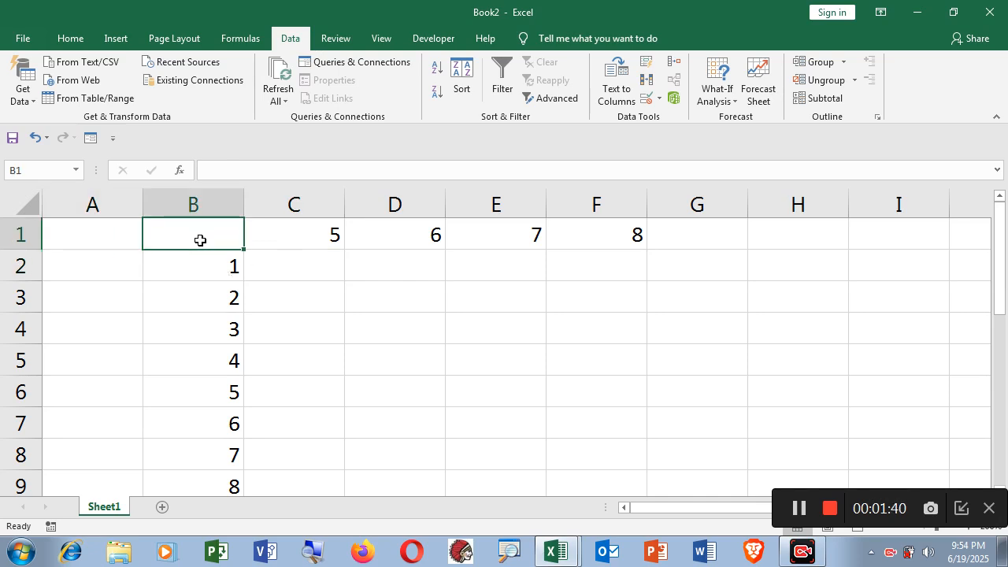
type("=")
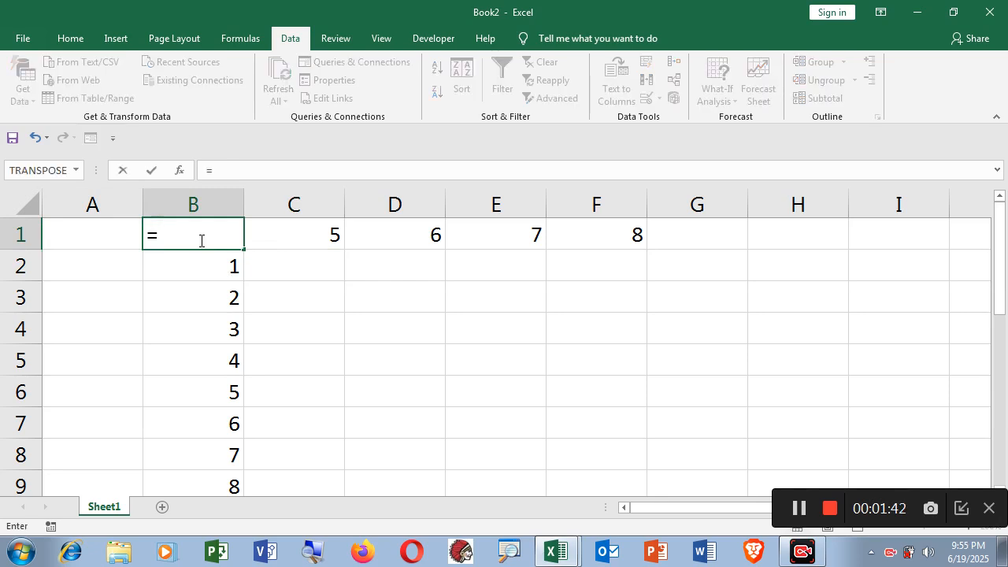
type("a1")
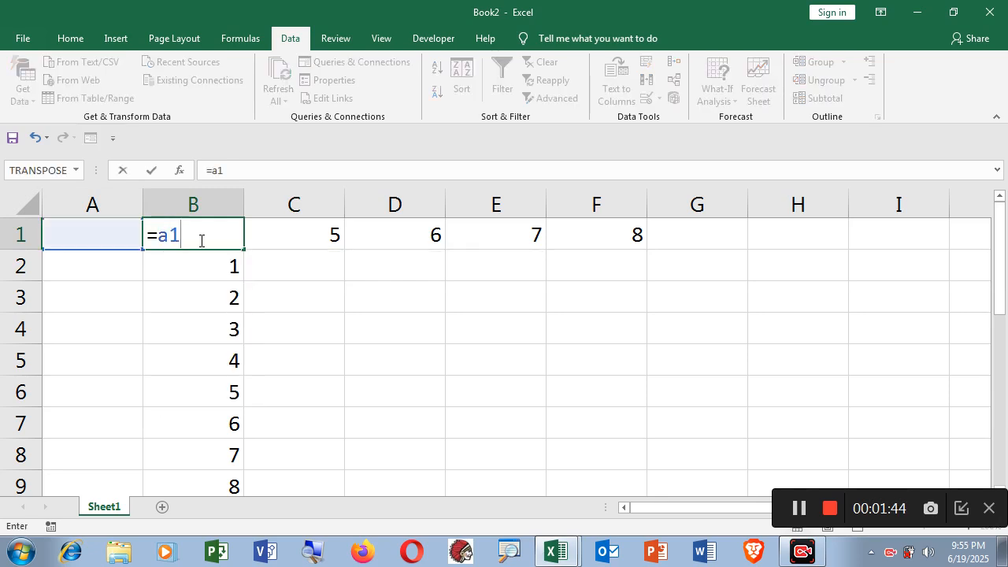
type("*a2")
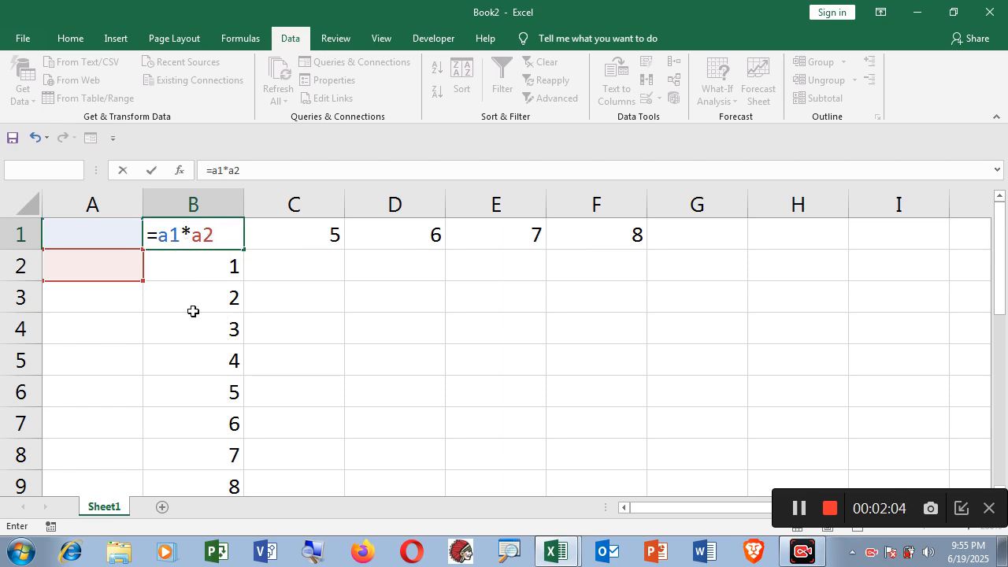
key("Return")
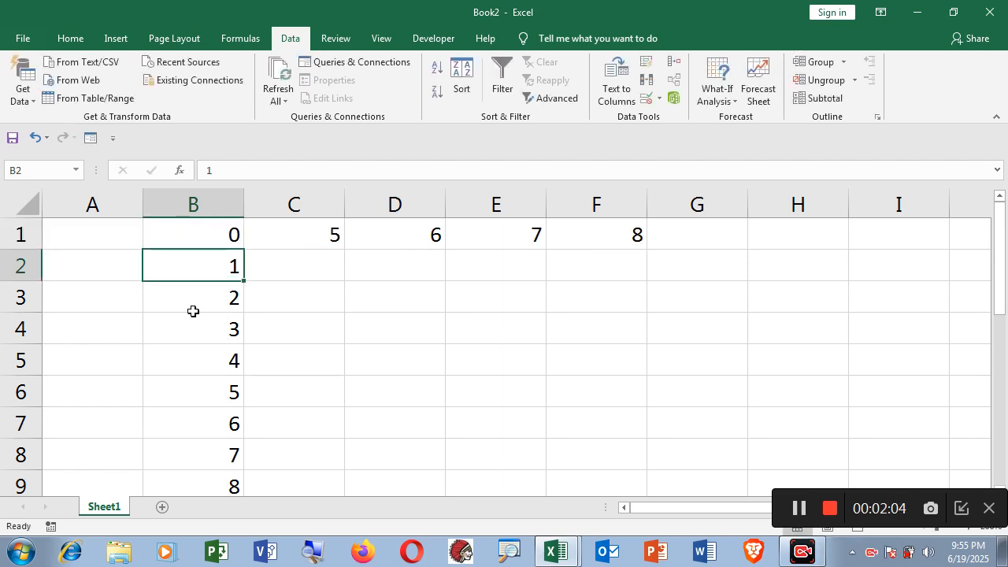
left_click(218, 234)
left_click_drag(220, 244, 284, 411)
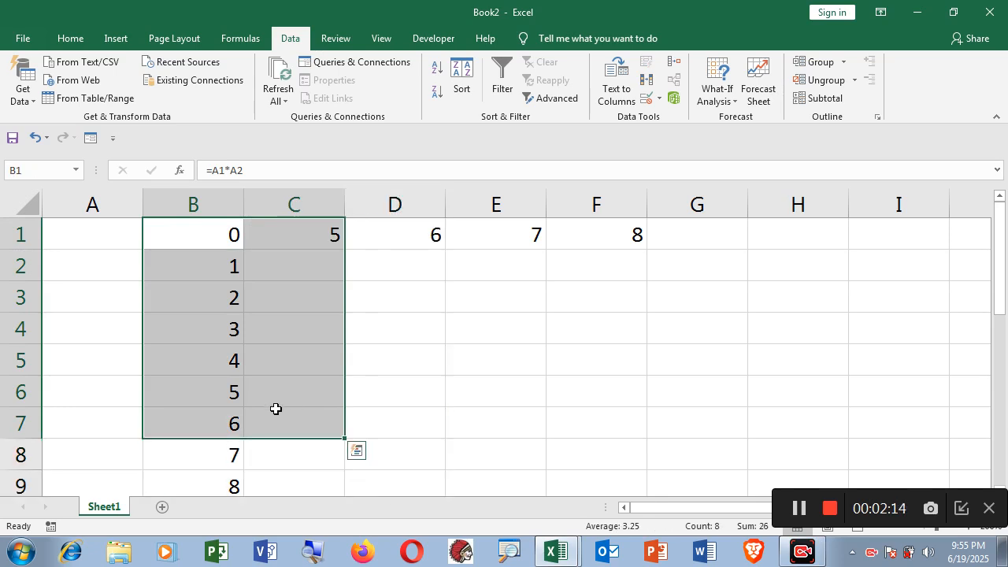
left_click(275, 360)
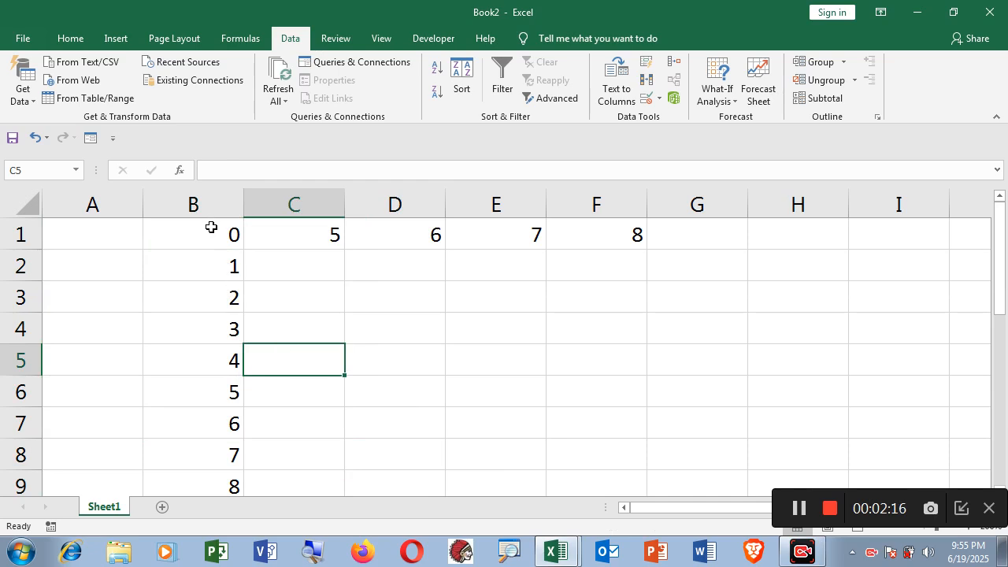
Create a What-If data table over B1:F13 with row input cell A1 and column input cell A2
left_click_drag(210, 226, 315, 331)
left_click_drag(668, 526, 625, 430)
scroll(625, 431, "up", 2)
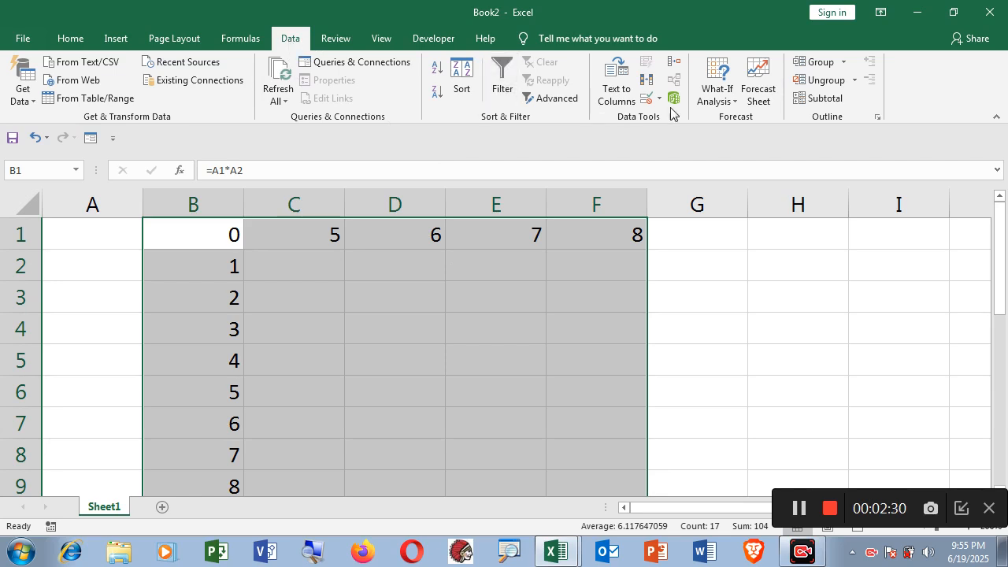
left_click(733, 102)
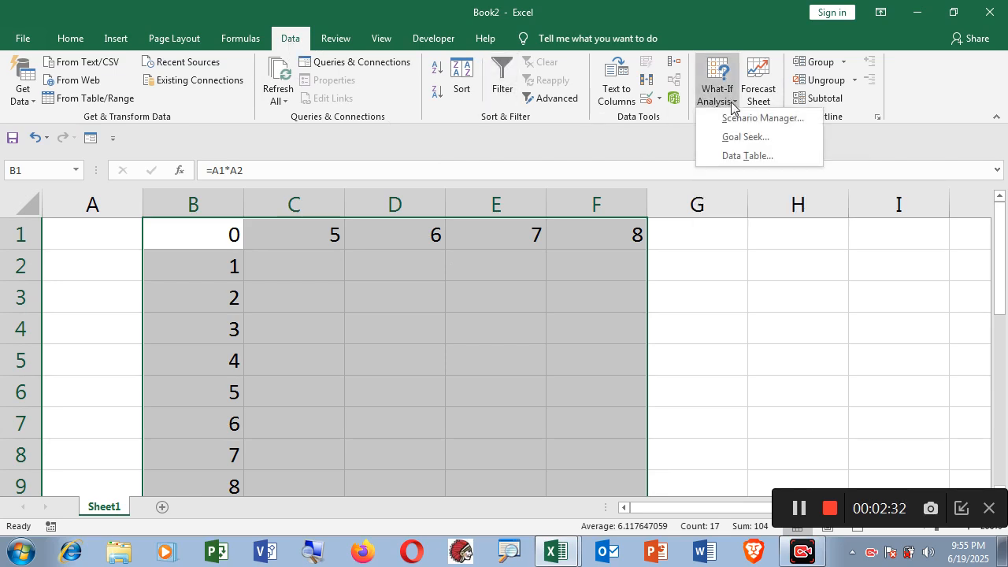
left_click(743, 157)
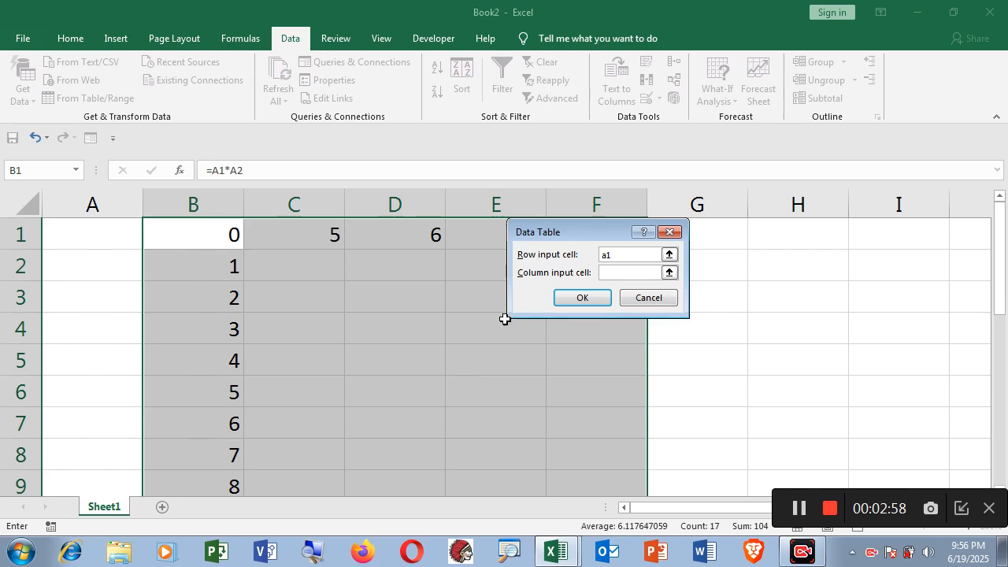
left_click(635, 272)
type("a2")
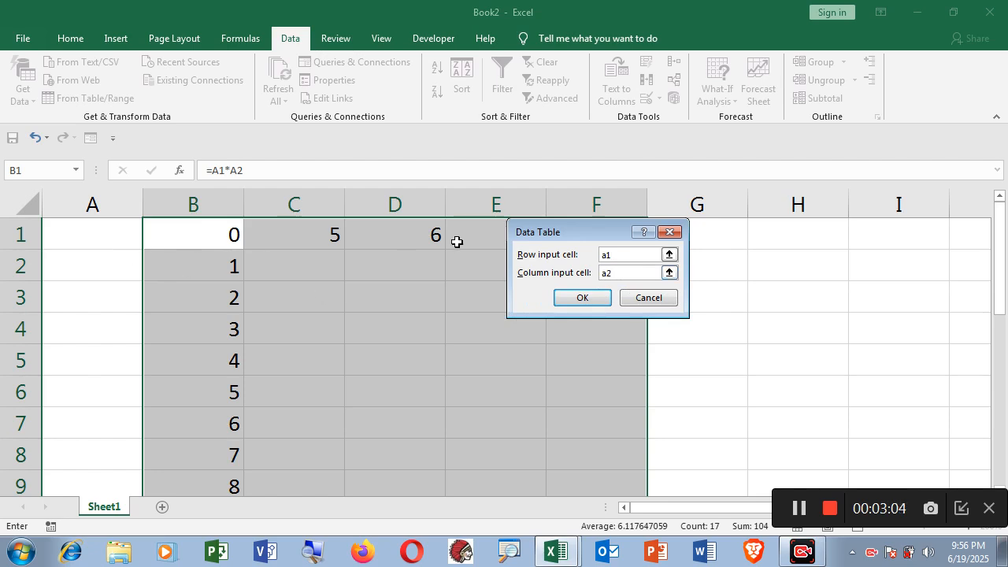
left_click(582, 299)
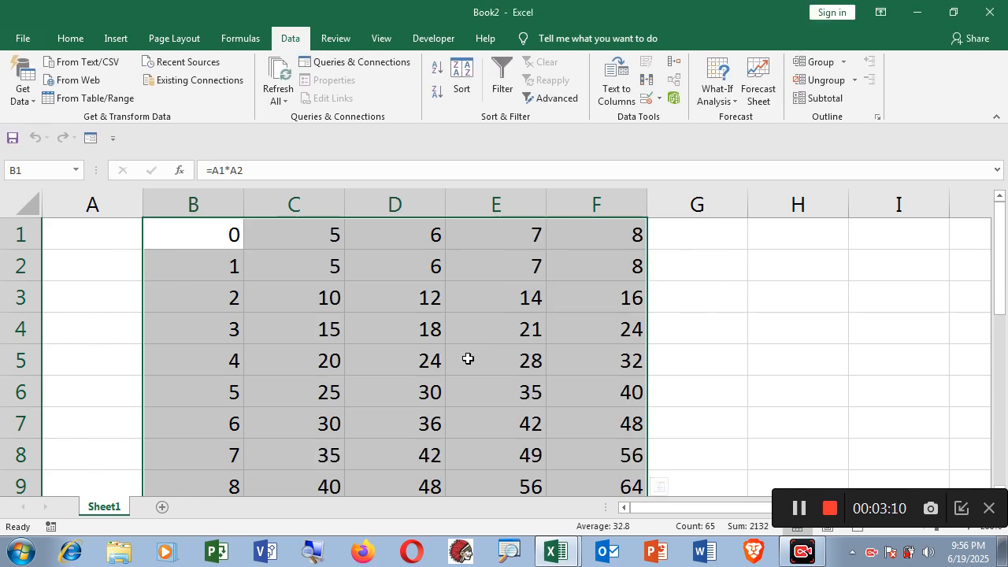
left_click(468, 358)
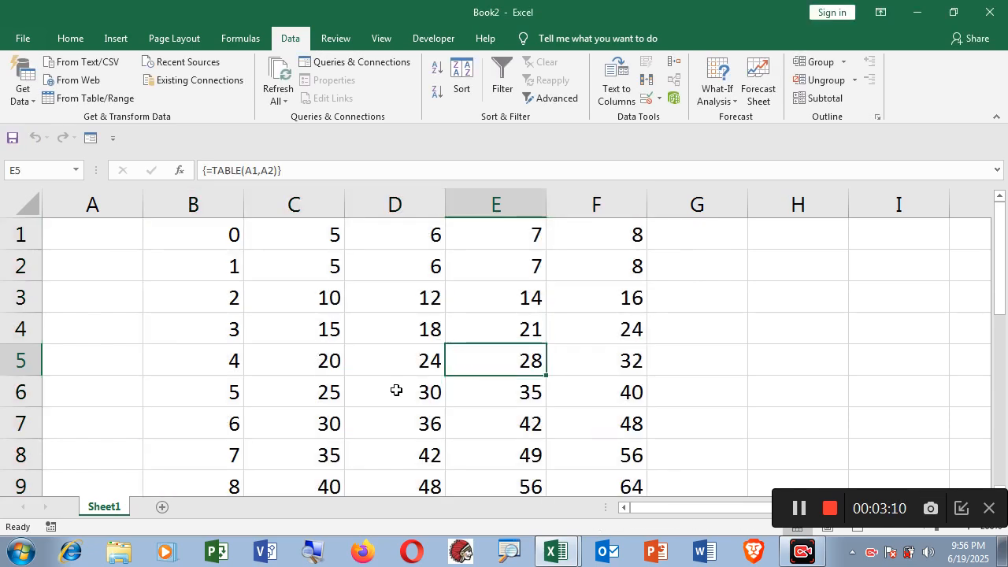
Check the first three products in column C against the multipliers in column B and the header in C1
left_click(229, 269)
left_click(333, 230)
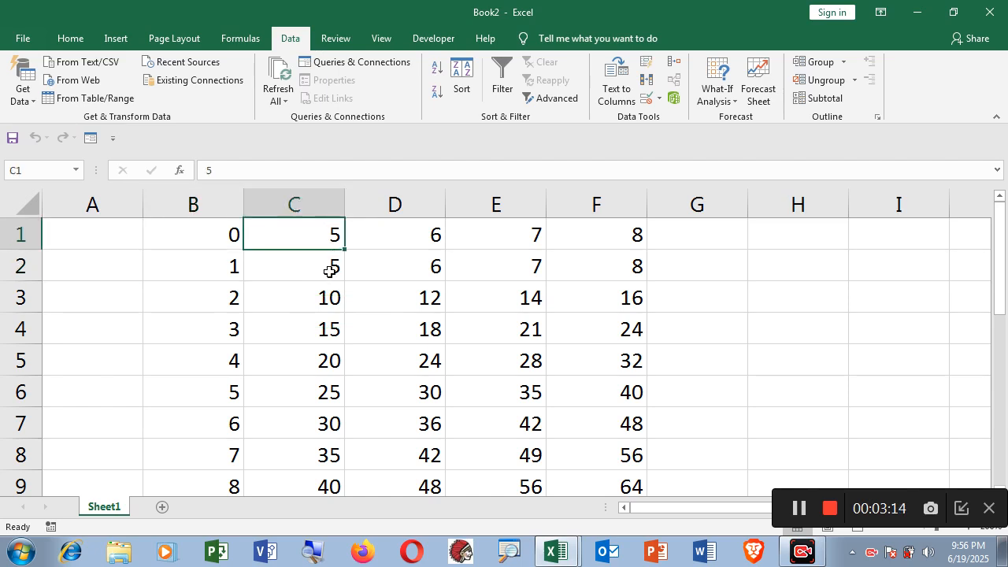
left_click(330, 271)
left_click(234, 299)
left_click(331, 235)
left_click(324, 306)
left_click(234, 329)
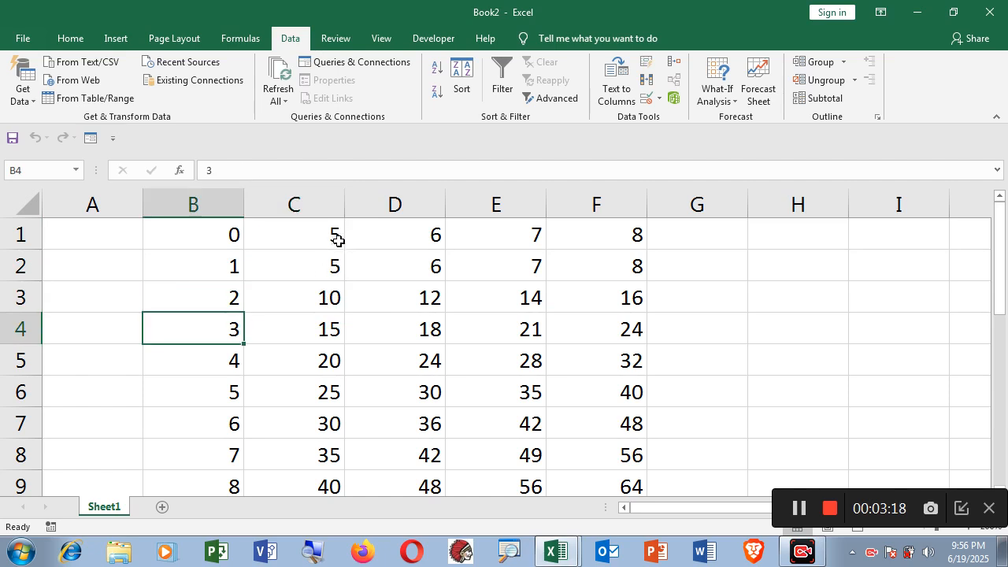
left_click(337, 240)
left_click(334, 307)
left_click(330, 329)
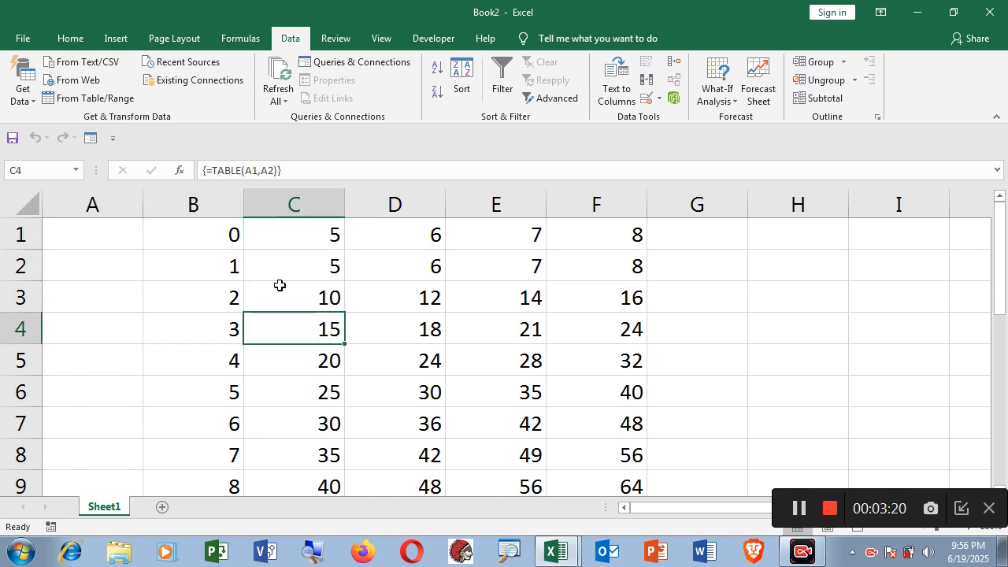
Fill the header cells C1:F1 with yellow
left_click_drag(221, 237, 619, 245)
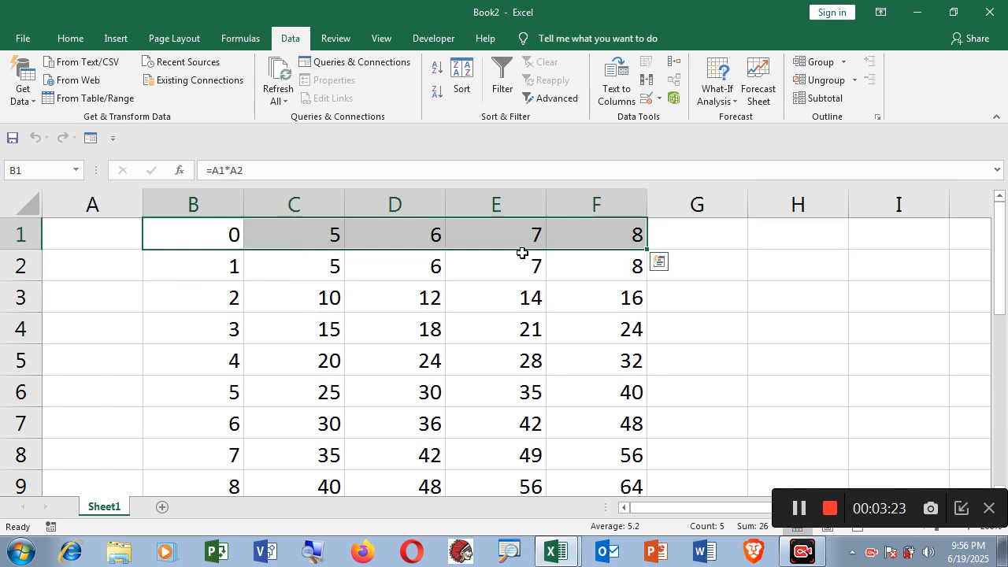
left_click(70, 38)
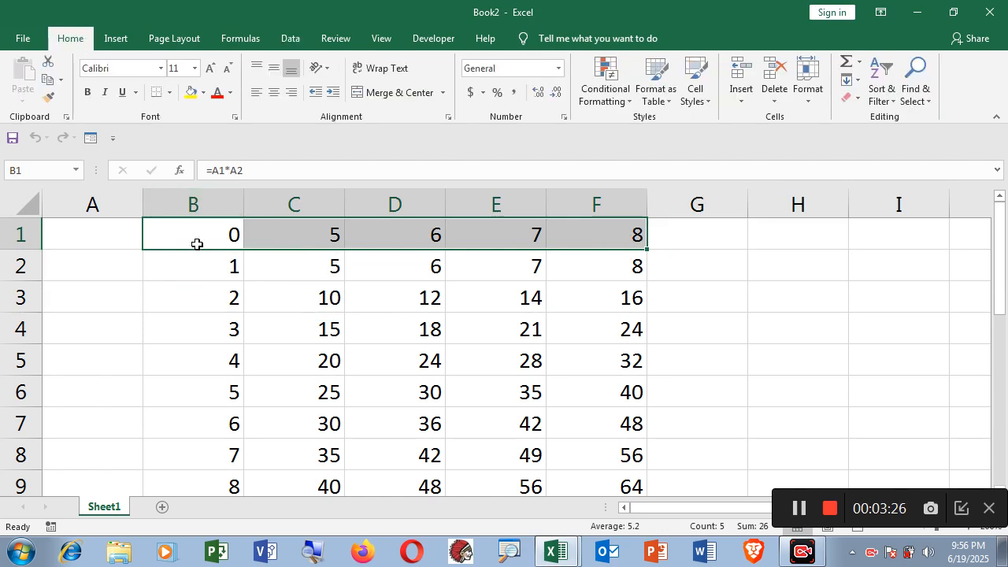
left_click(202, 276)
left_click_drag(310, 236, 624, 235)
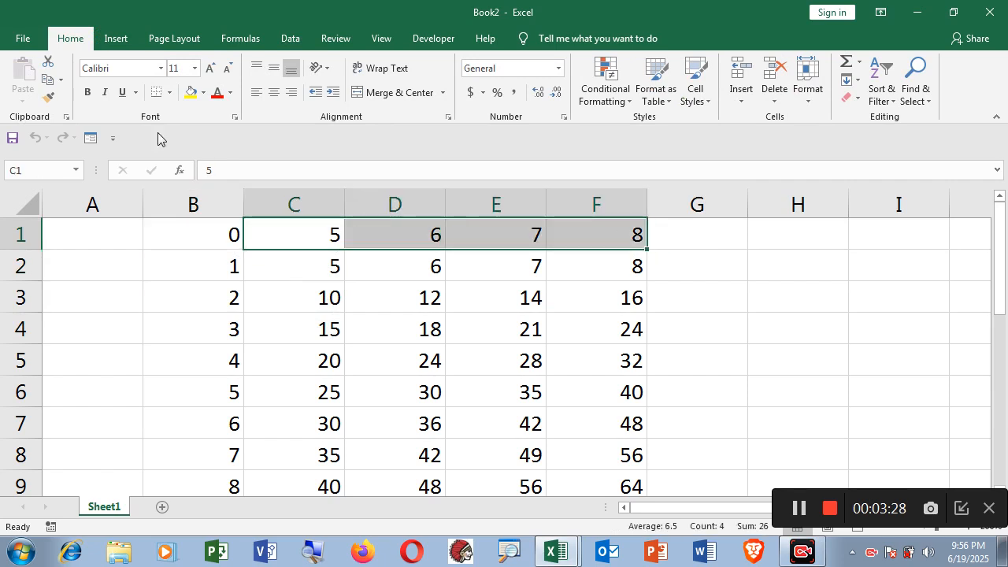
left_click(188, 92)
left_click(209, 320)
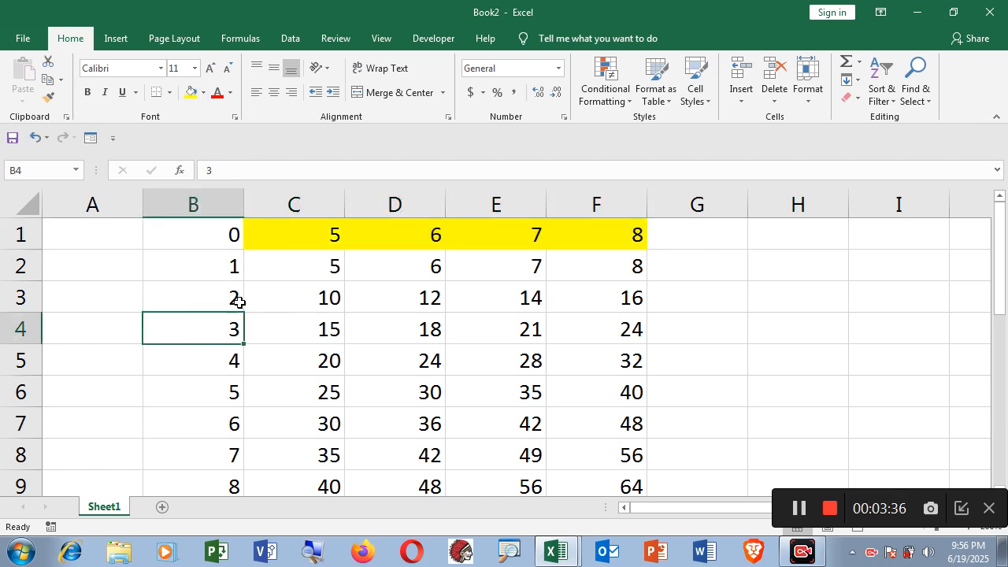
Check the first two products in column D against their row and column headers, and examine the formula in corner cell B1
left_click(231, 269)
left_click(408, 233)
left_click(434, 268)
left_click(225, 297)
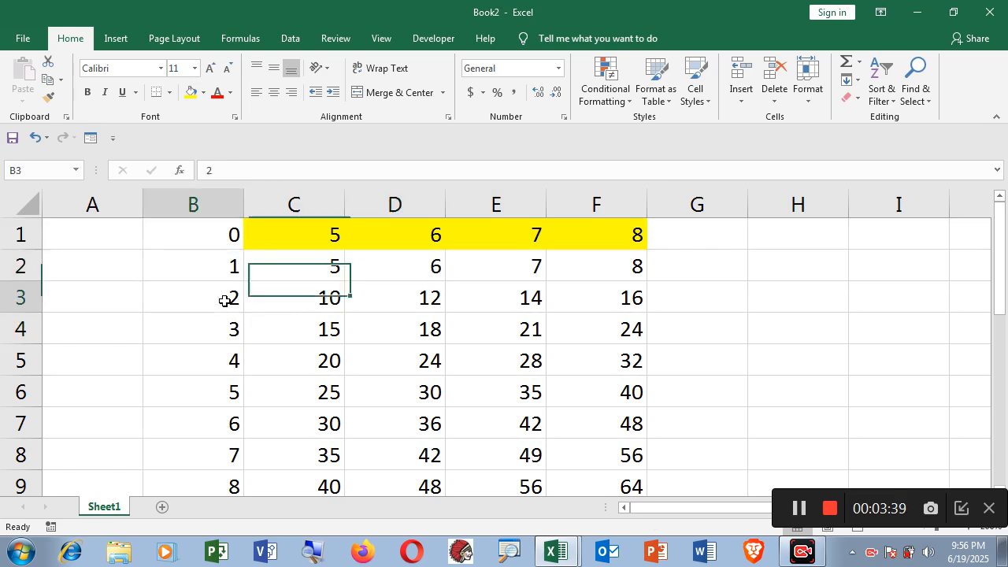
left_click(421, 234)
left_click(426, 297)
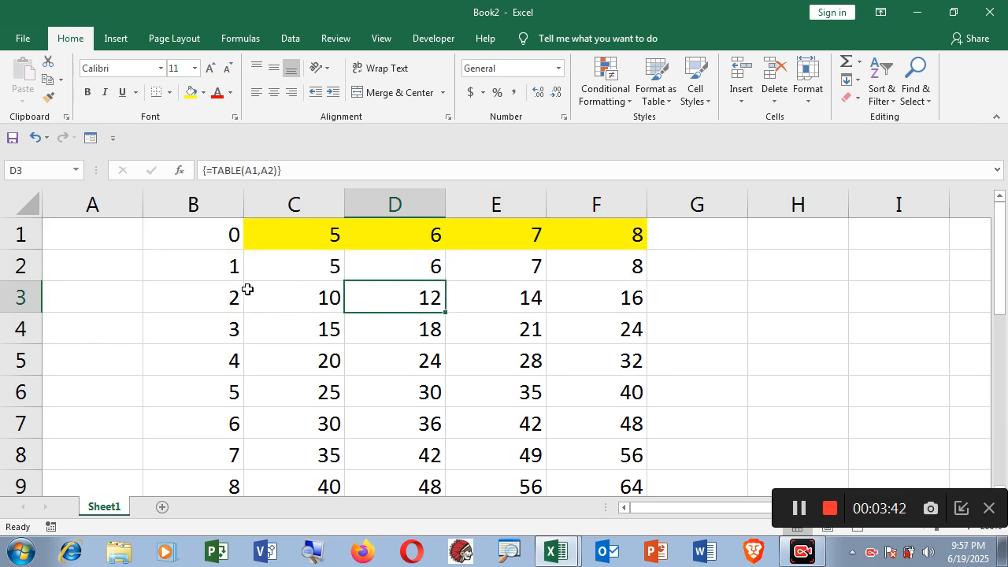
left_click(218, 234)
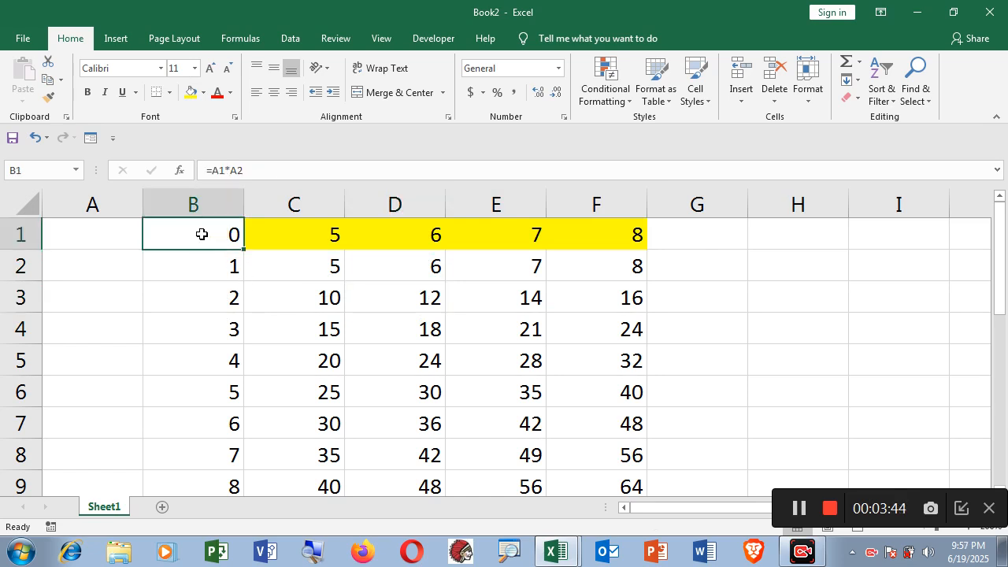
double_click(202, 234)
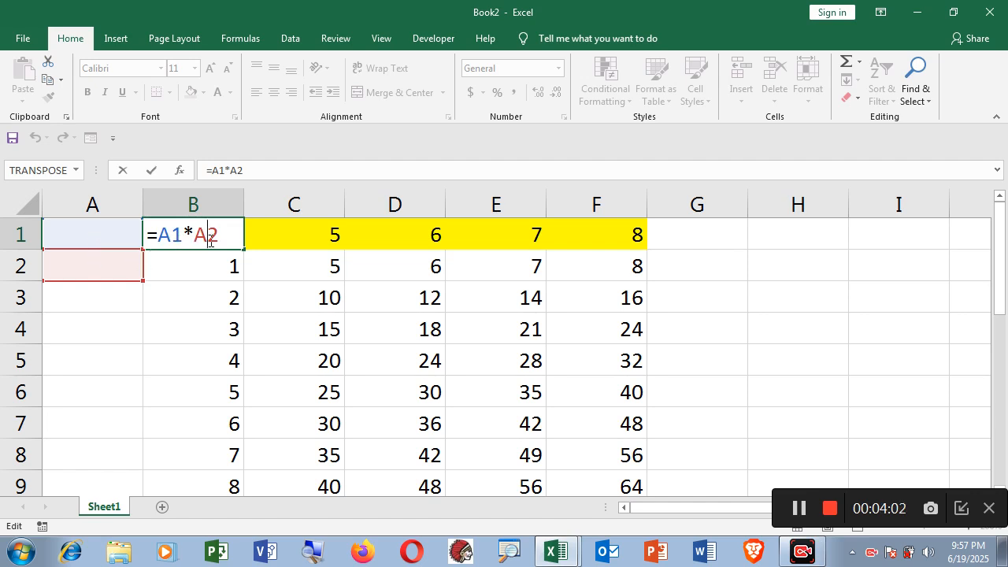
key("Return")
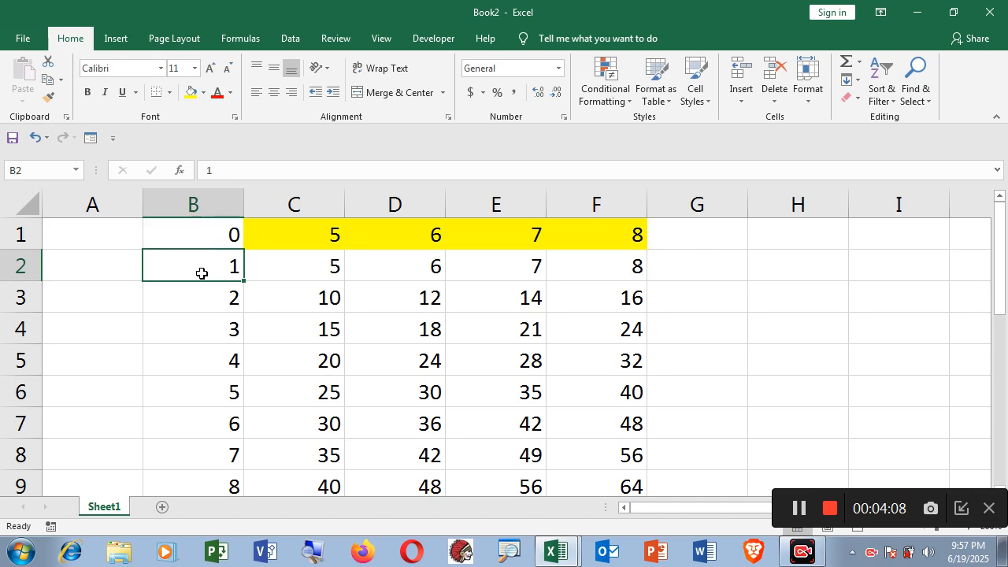
Change the first two yellow header values to 10 in C1 and 11 in D1
left_click(318, 234)
left_click(418, 238)
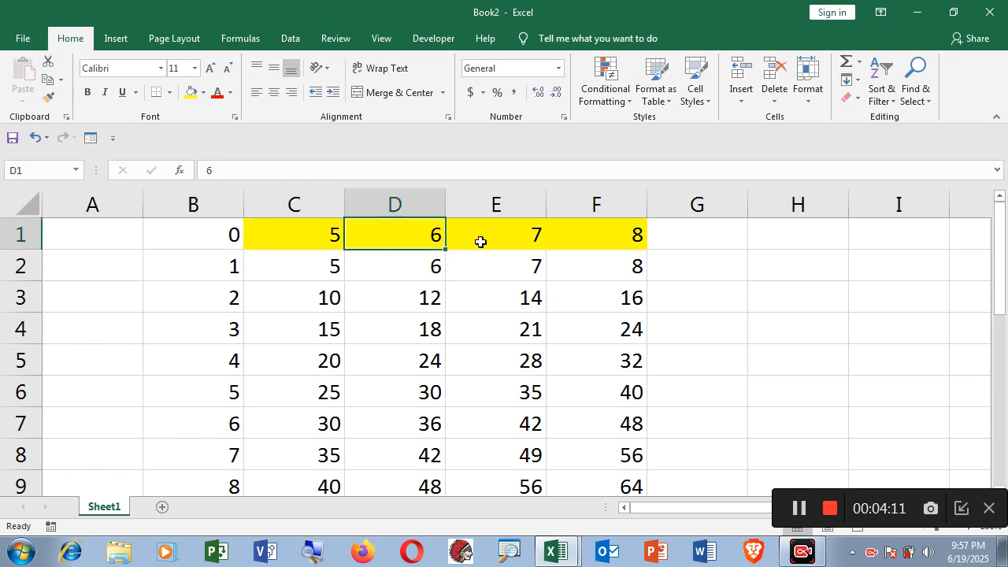
left_click(529, 239)
left_click(596, 239)
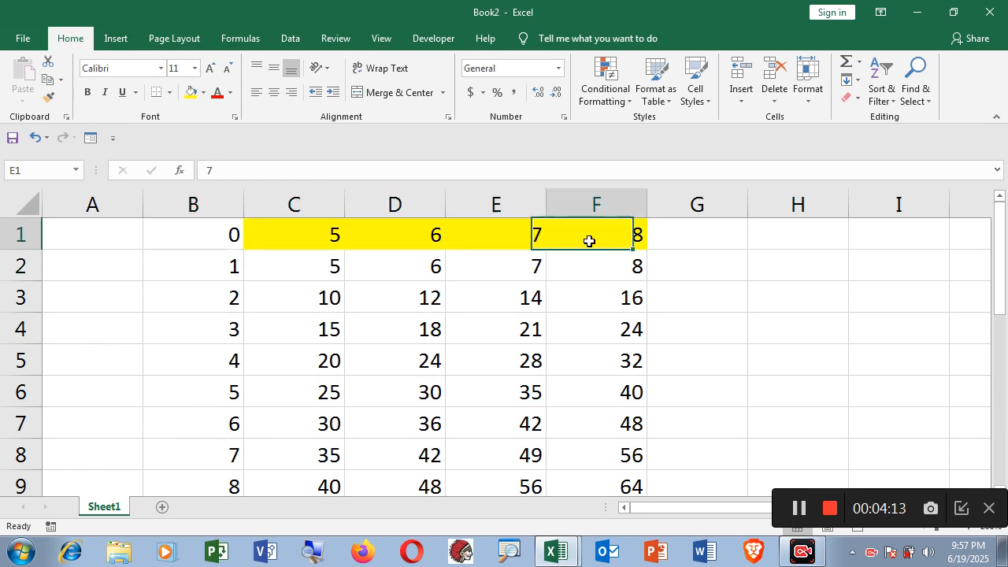
left_click(331, 237)
type("10")
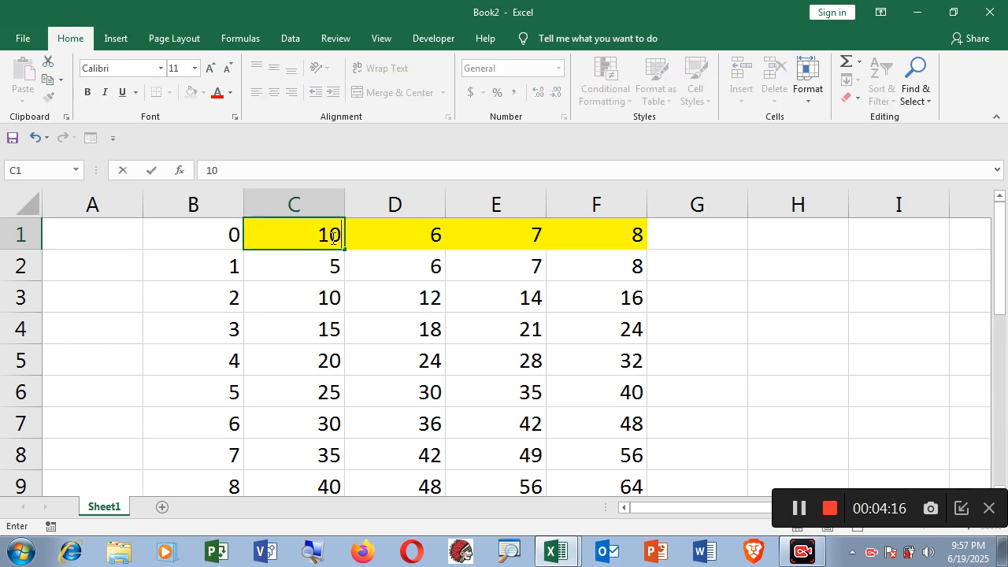
key("Return")
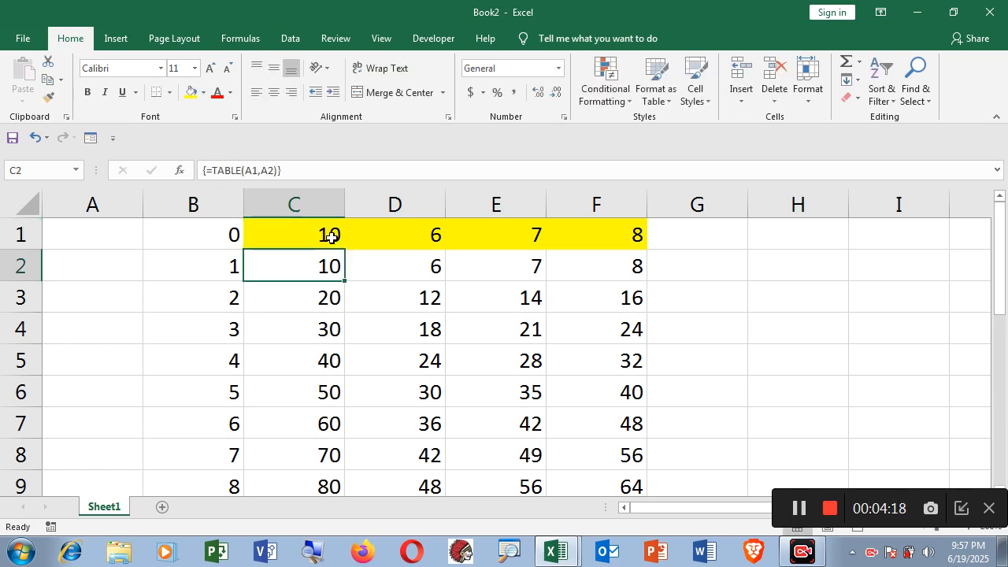
left_click(428, 229)
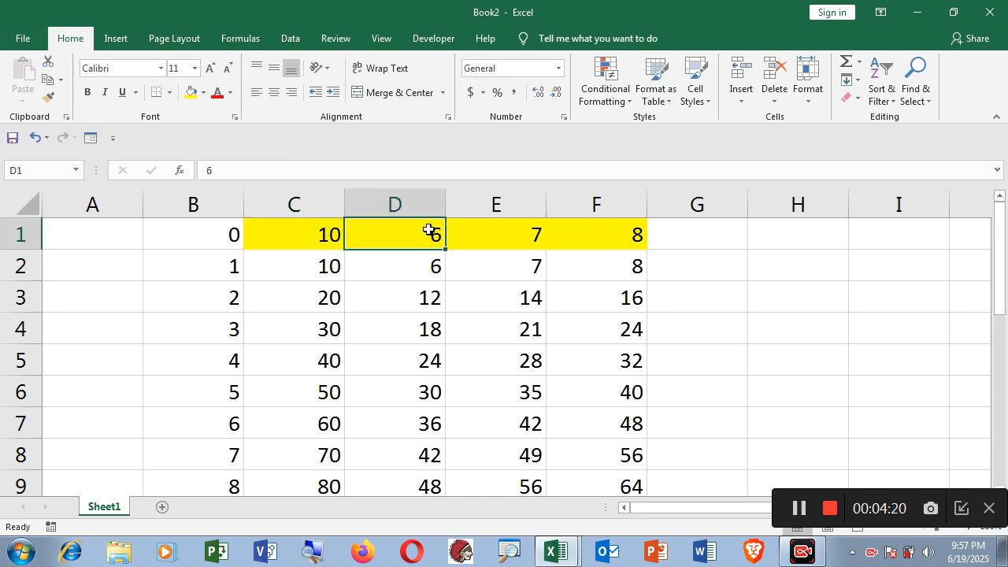
type("11")
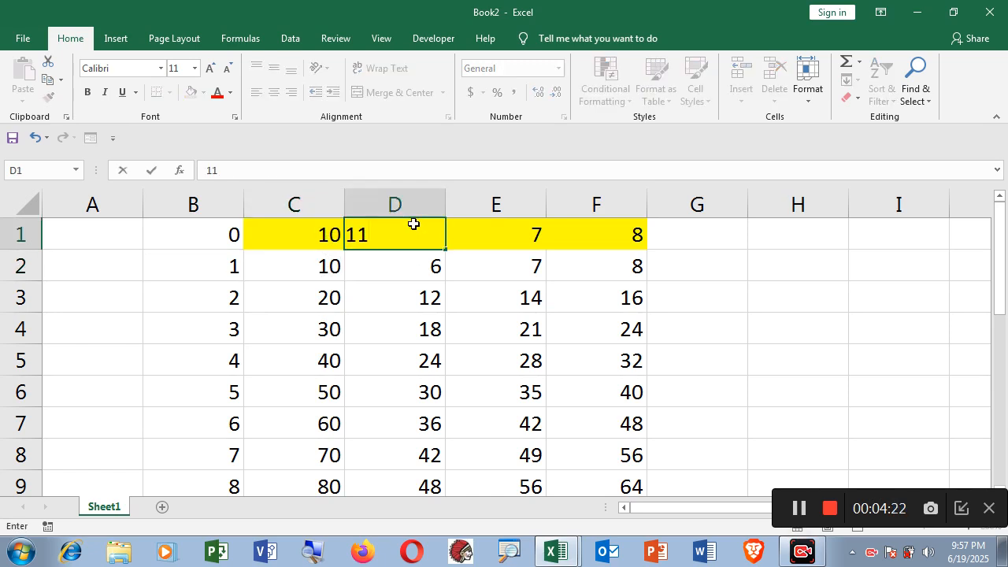
key("Return")
Change the remaining two header values to 12 in E1 and 13 in F1
left_click(490, 224)
type("1")
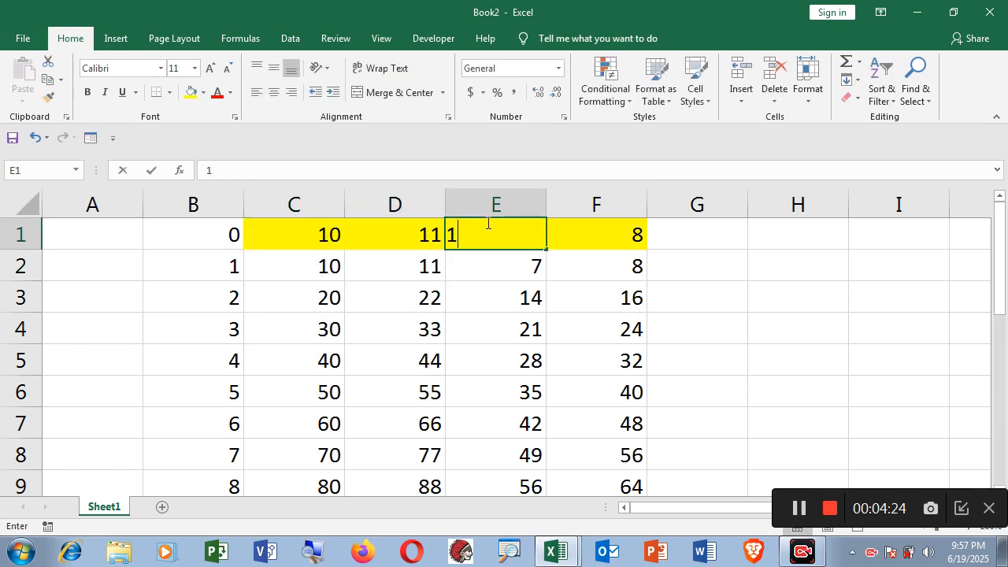
type("2")
left_click(493, 308)
left_click(626, 238)
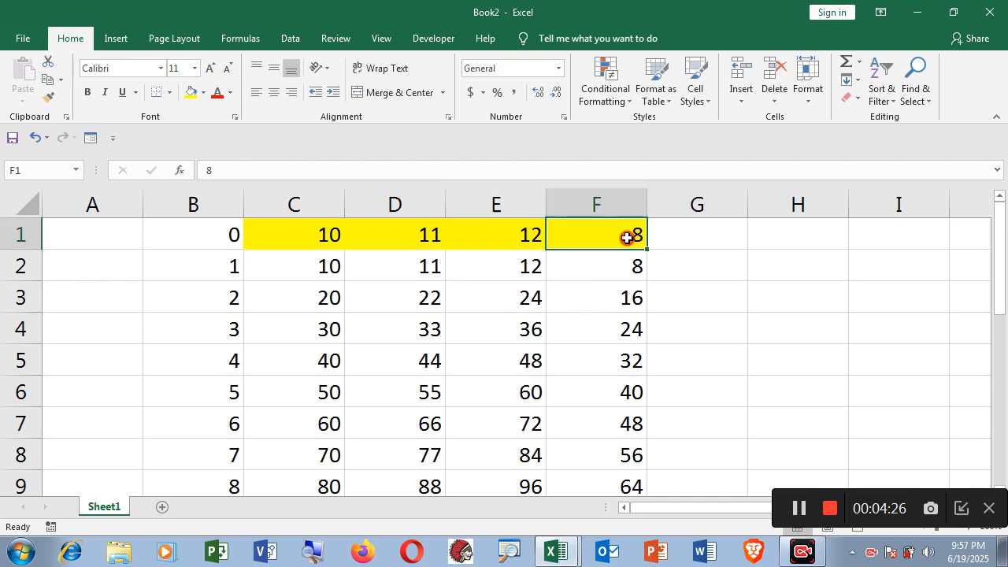
type("13")
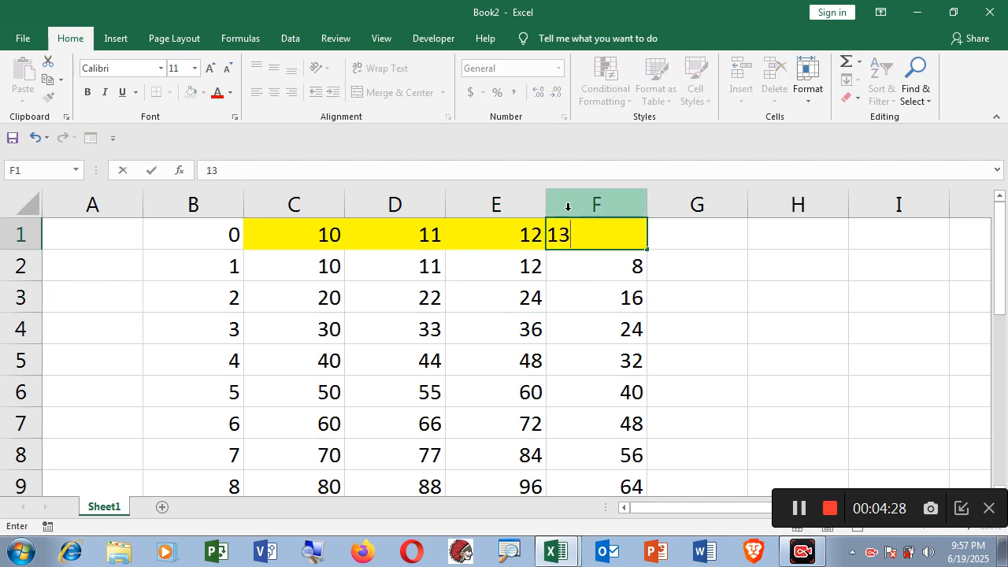
key("Return")
left_click(523, 350)
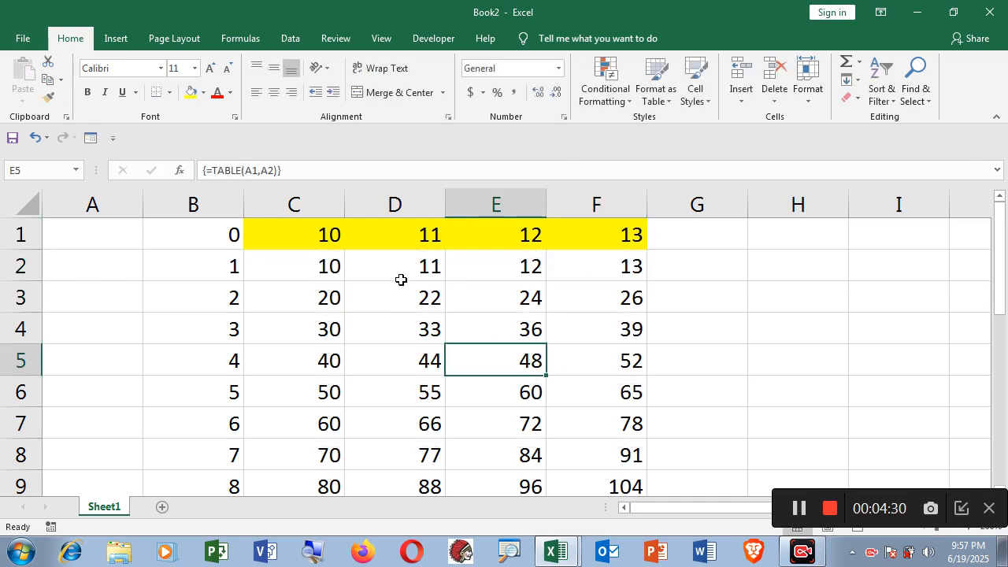
left_click(231, 237)
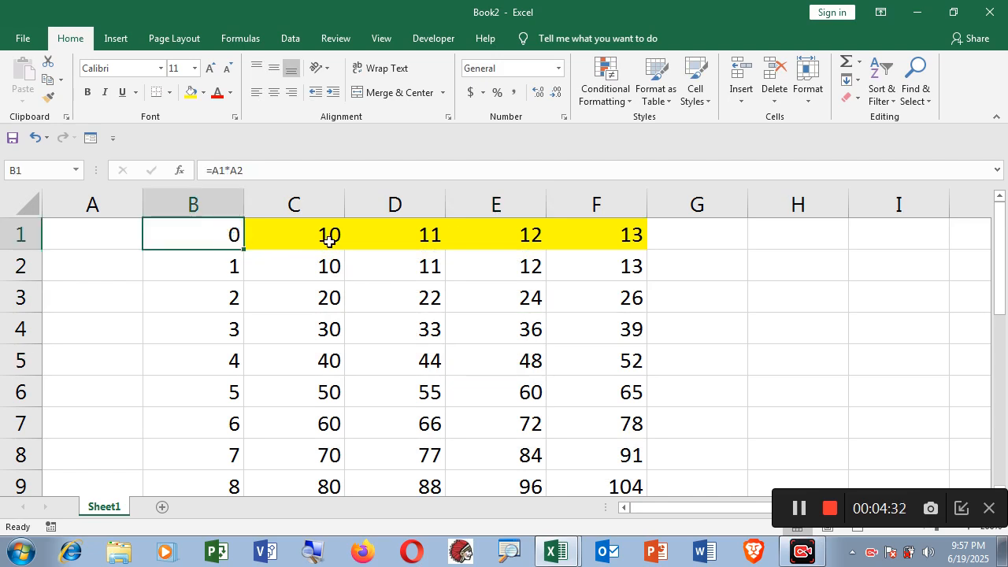